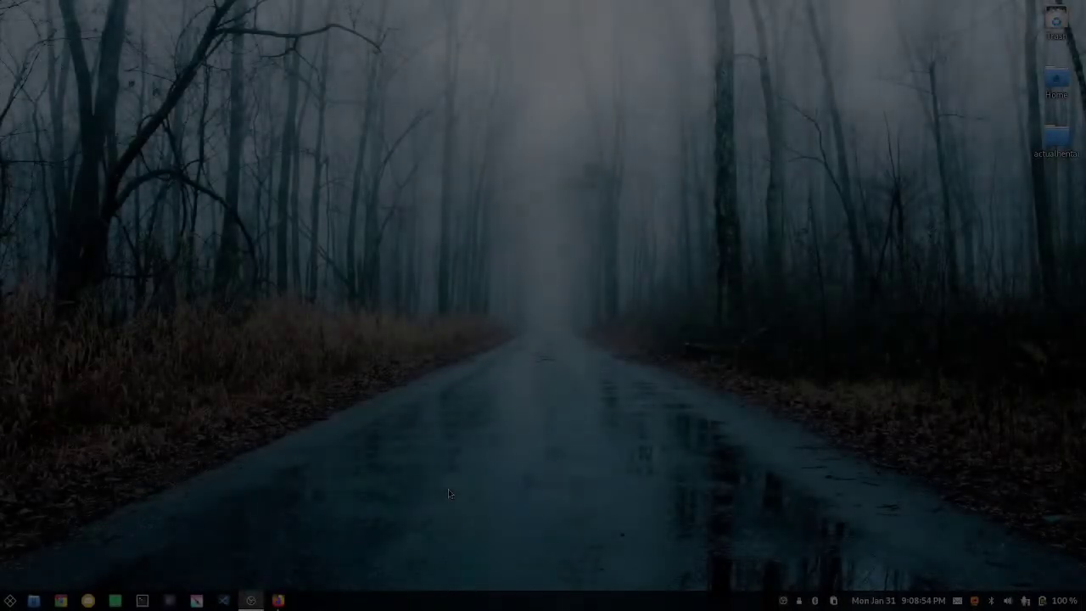
- Open a terminal window, centre it on the desktop and enlarge its font
left_click(143, 599)
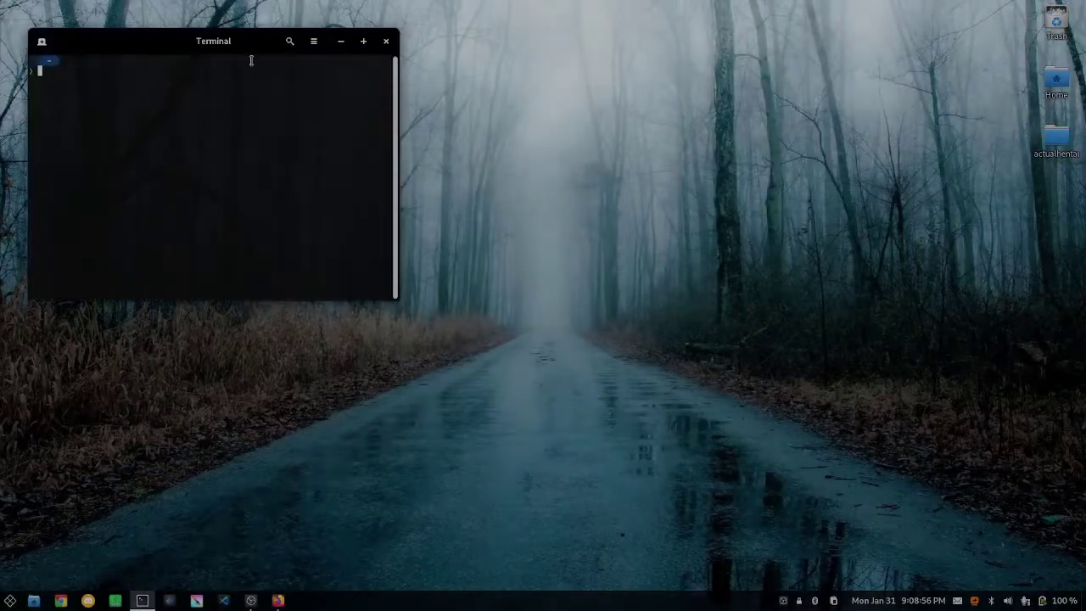
left_click_drag(250, 39, 502, 107)
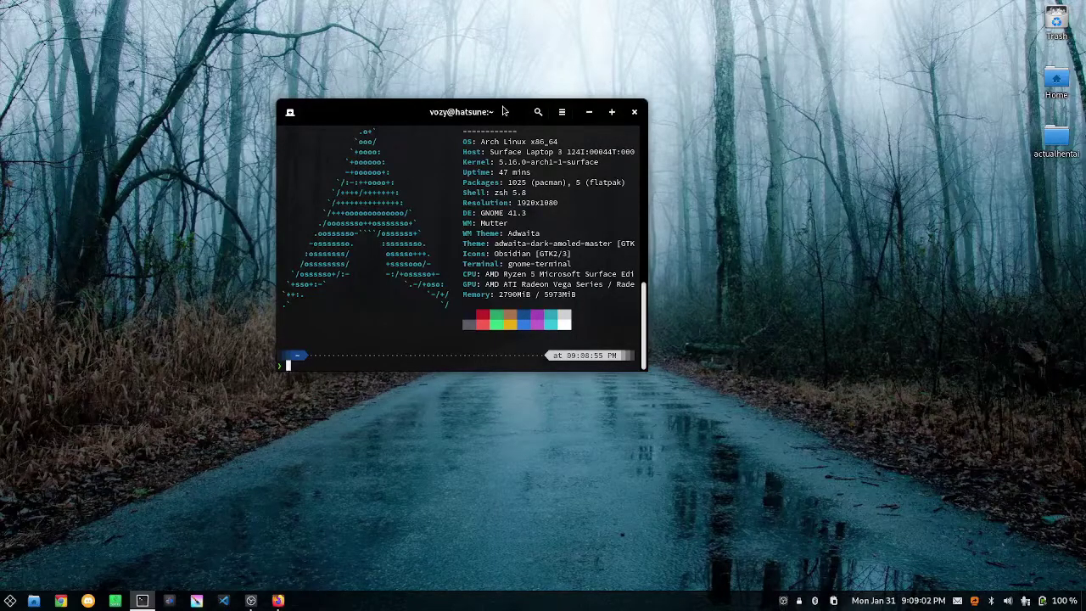
key("ctrl+plus")
key("ctrl+plus")
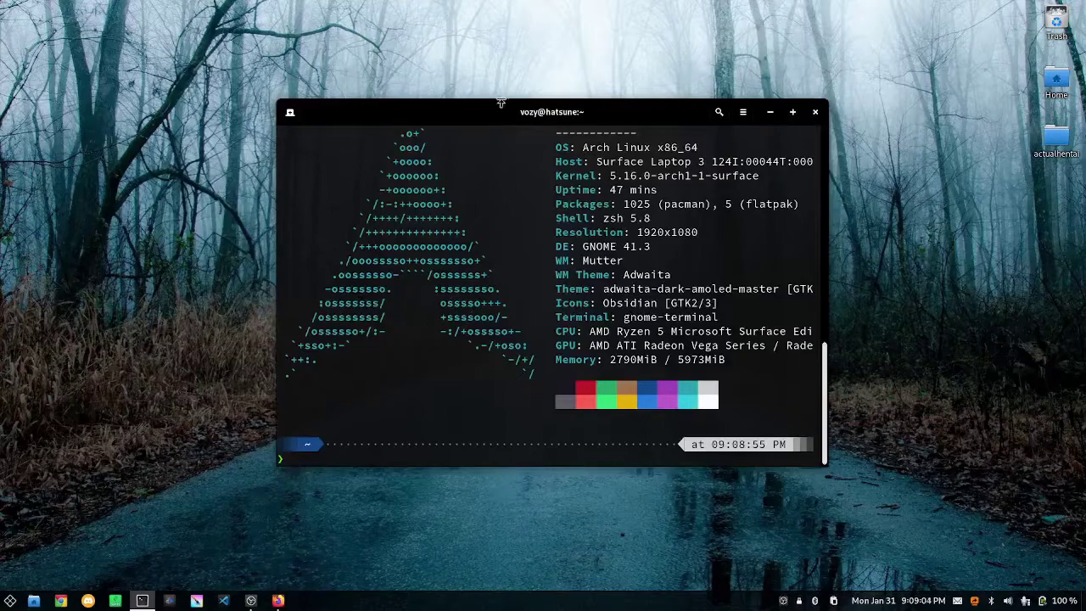
left_click_drag(503, 103, 464, 77)
- Install cmus with yay -S cmus using the sudo password, launch it, then quit with :q
type("y")
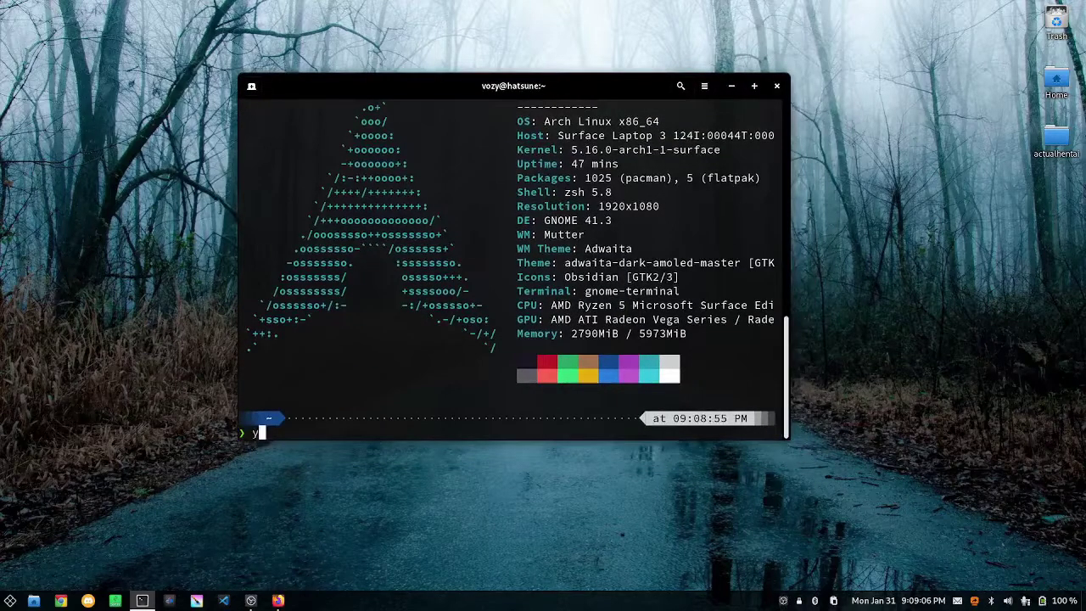
type("ay -S cmus")
key("Return")
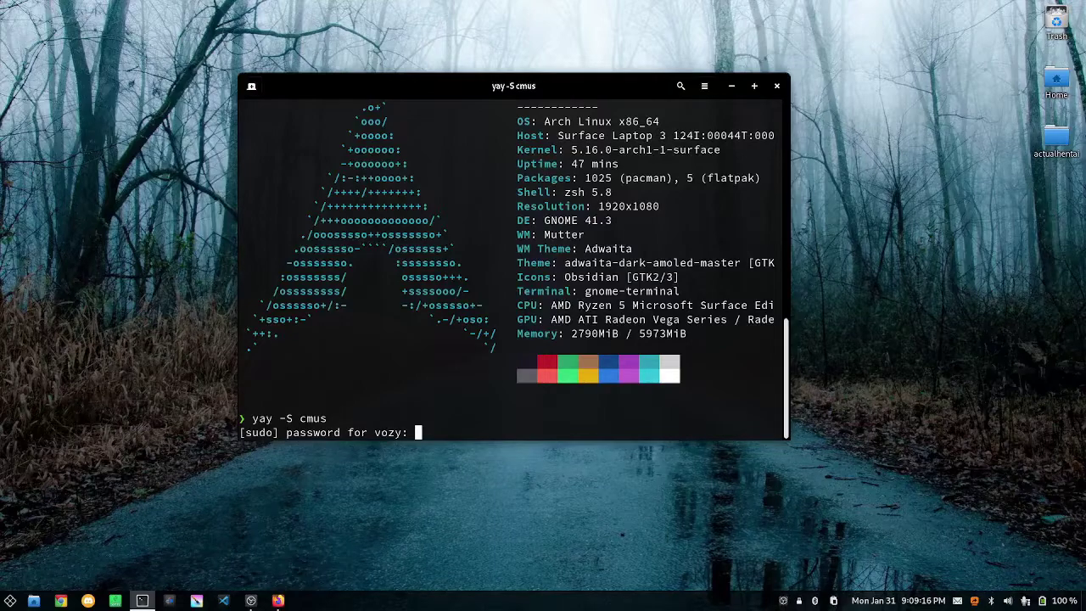
key("Return")
key("Return")
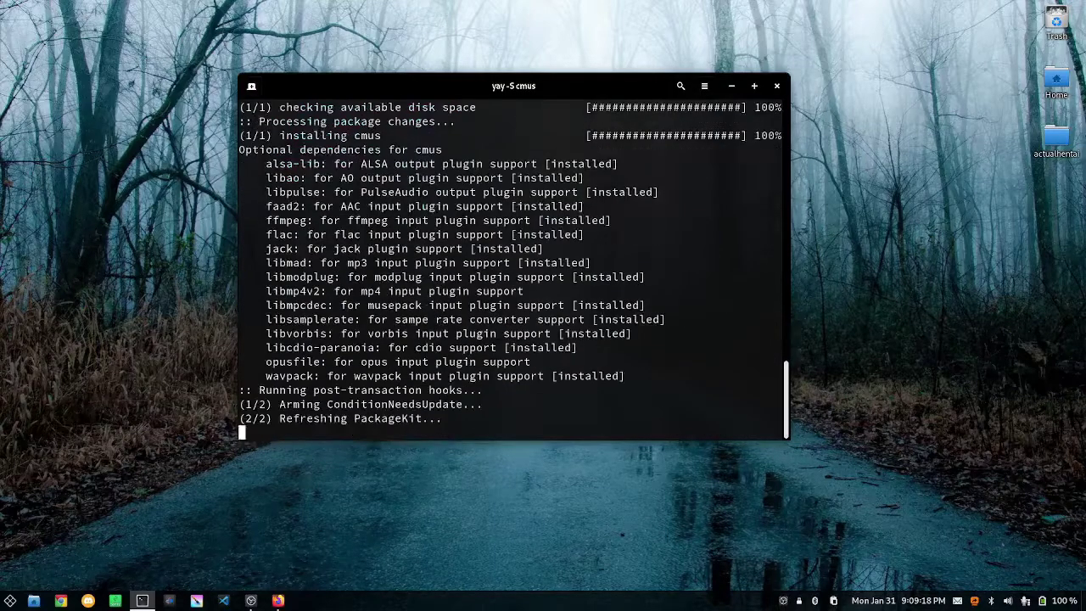
type("cmus")
key("Return")
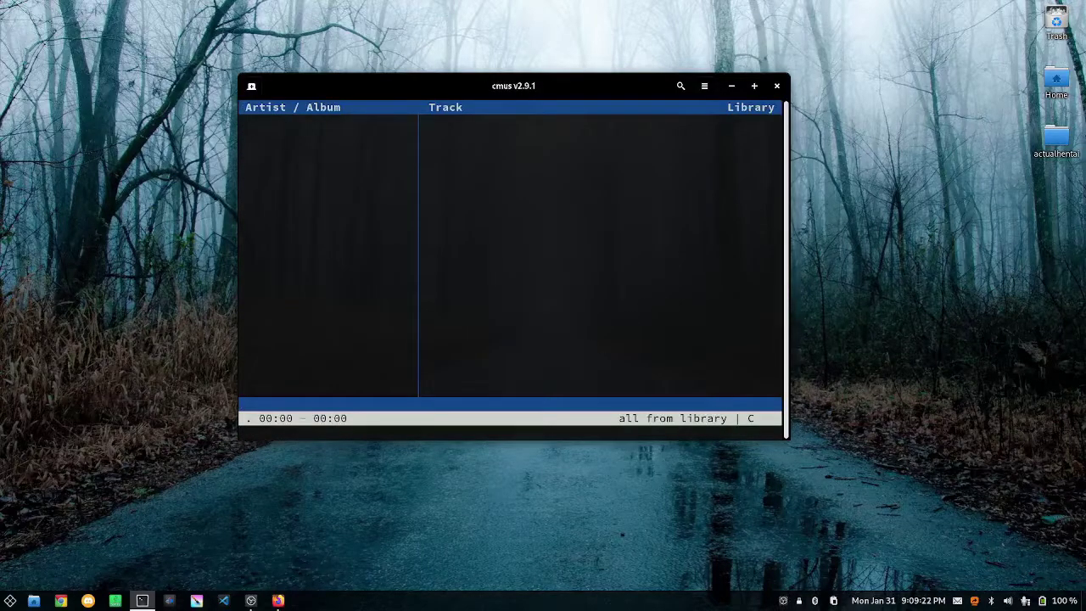
type(":q")
key("Return")
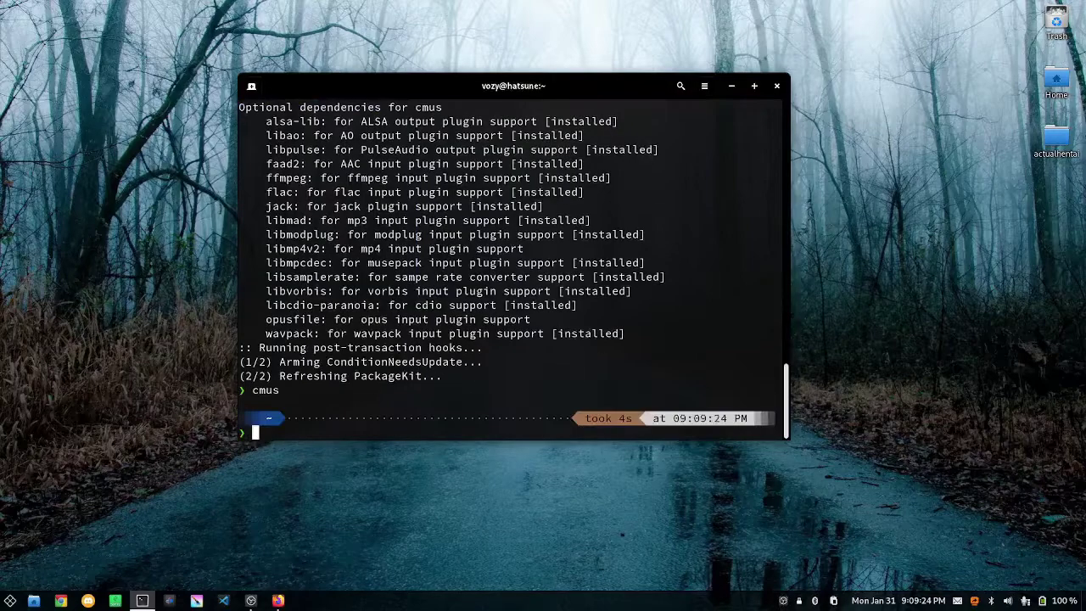
- Close the terminal and restore Firefox showing the Pamac wiki page
left_click(776, 85)
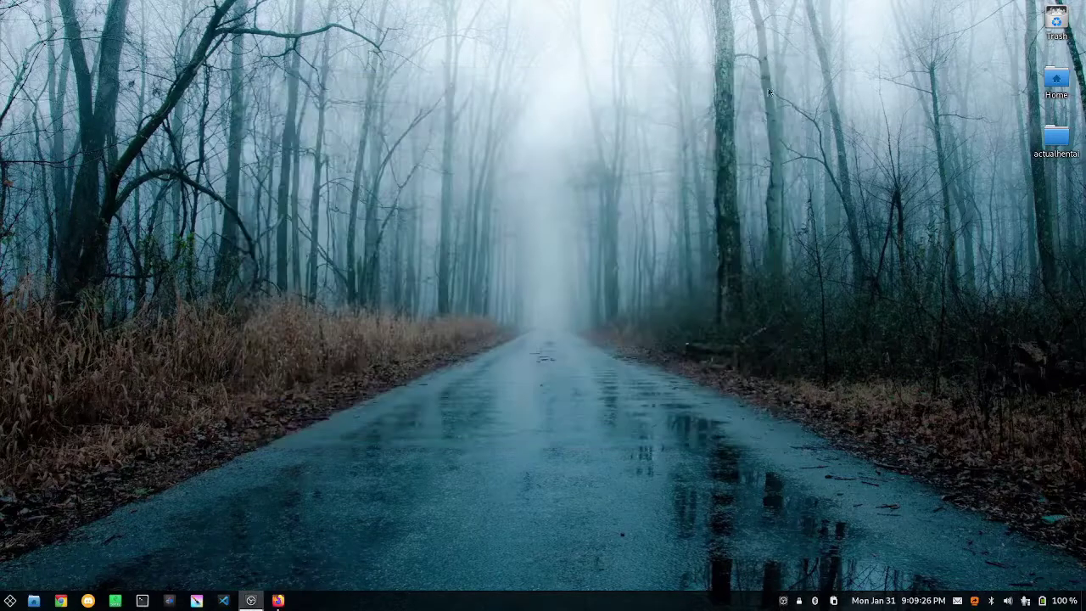
left_click(278, 600)
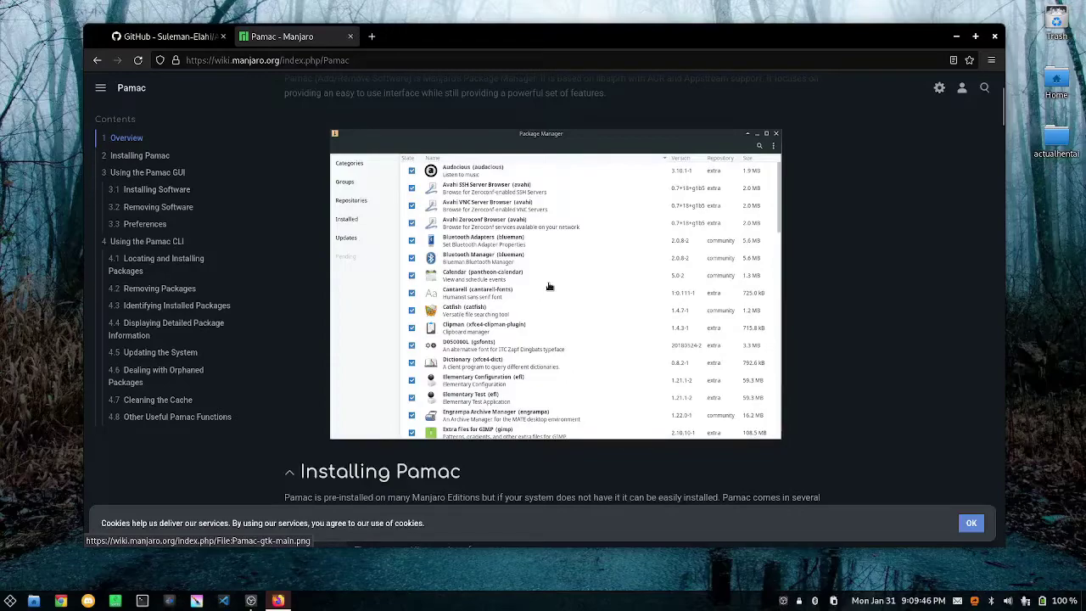
- Close the Pamac tab and jump to the Aurin README's Installation section
middle_click(307, 44)
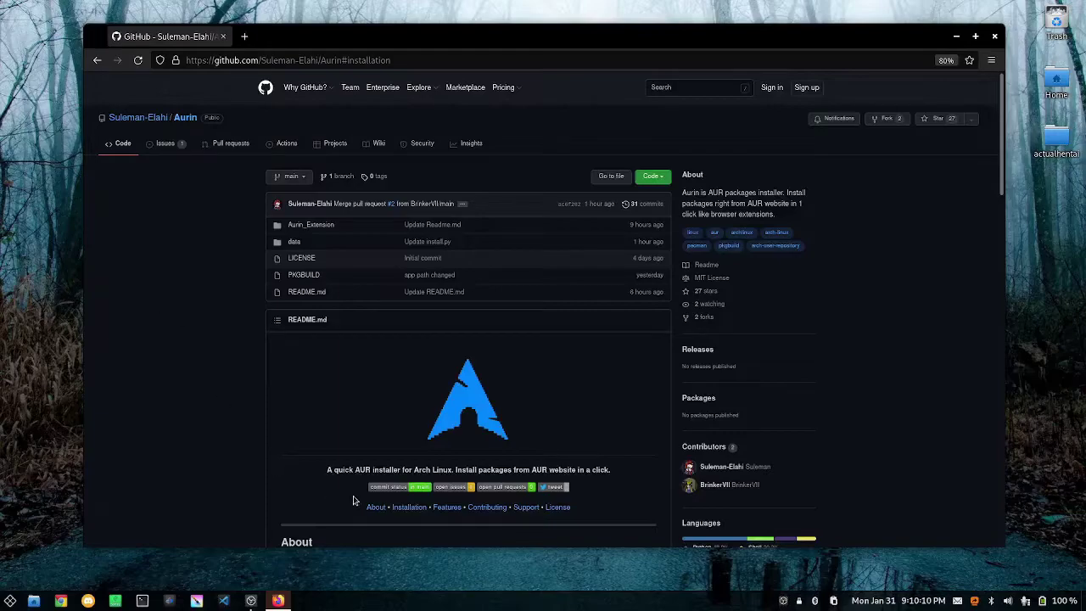
left_click(403, 509)
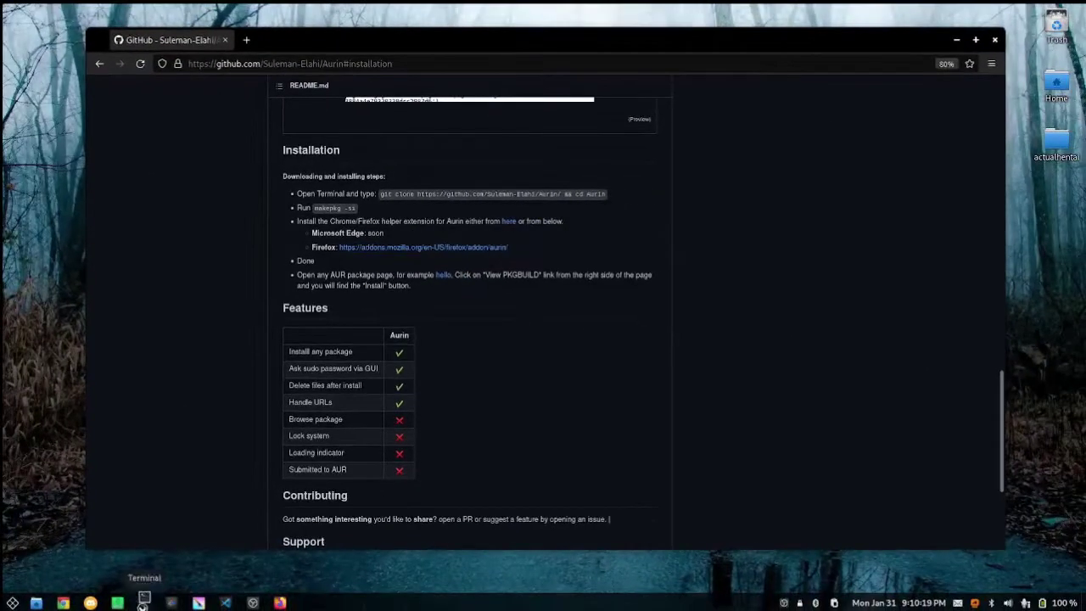
- Clone the Aurin repository with the README's git clone … && cd Aurin command
left_click(144, 602)
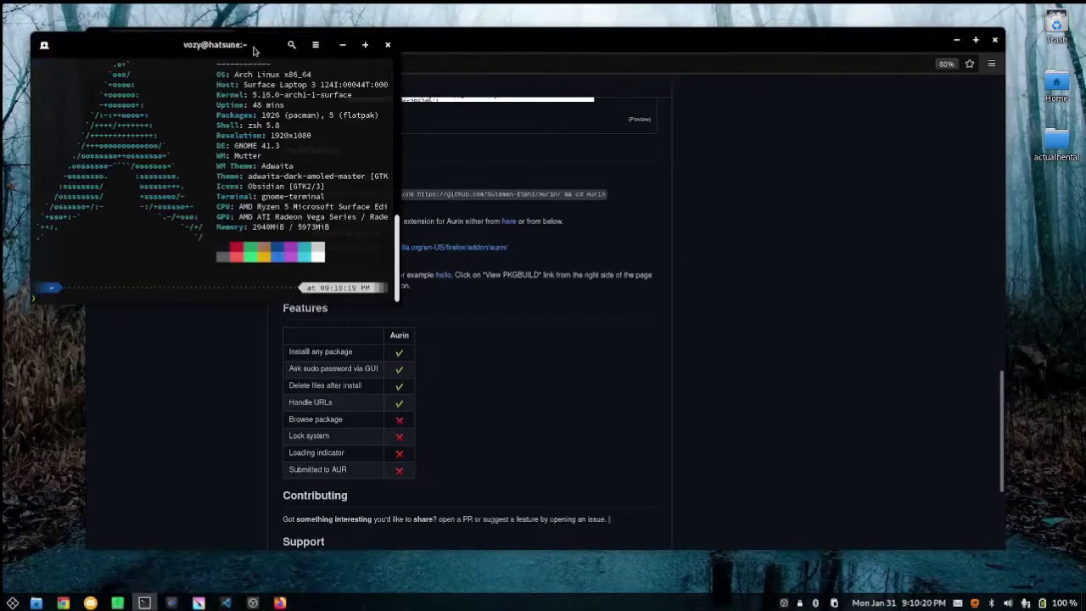
left_click_drag(255, 48, 248, 184)
left_click(395, 202)
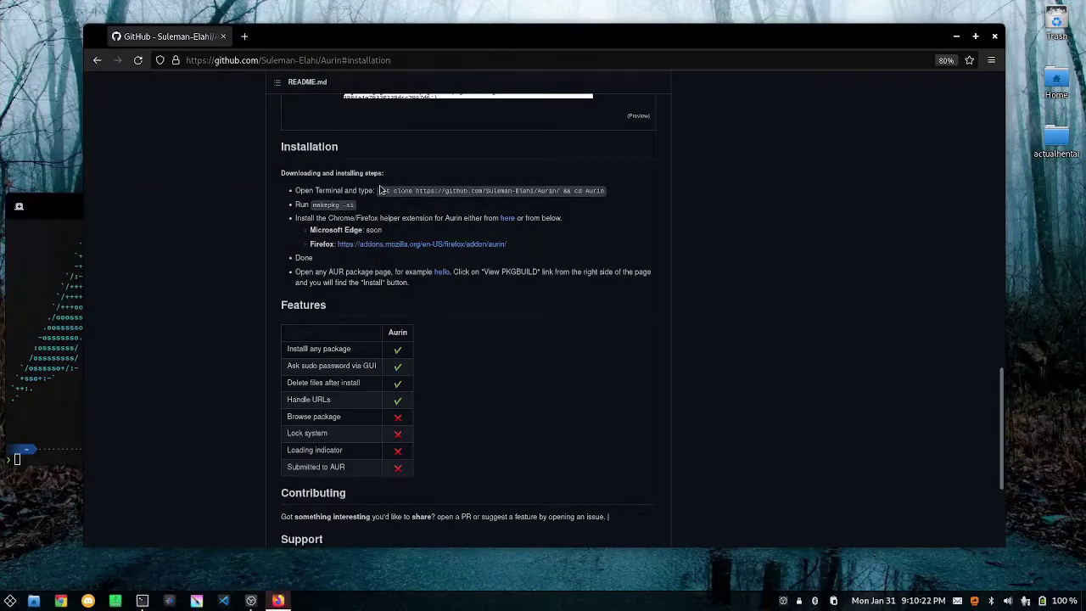
left_click_drag(377, 190, 608, 193)
key("ctrl+c")
left_click(54, 366)
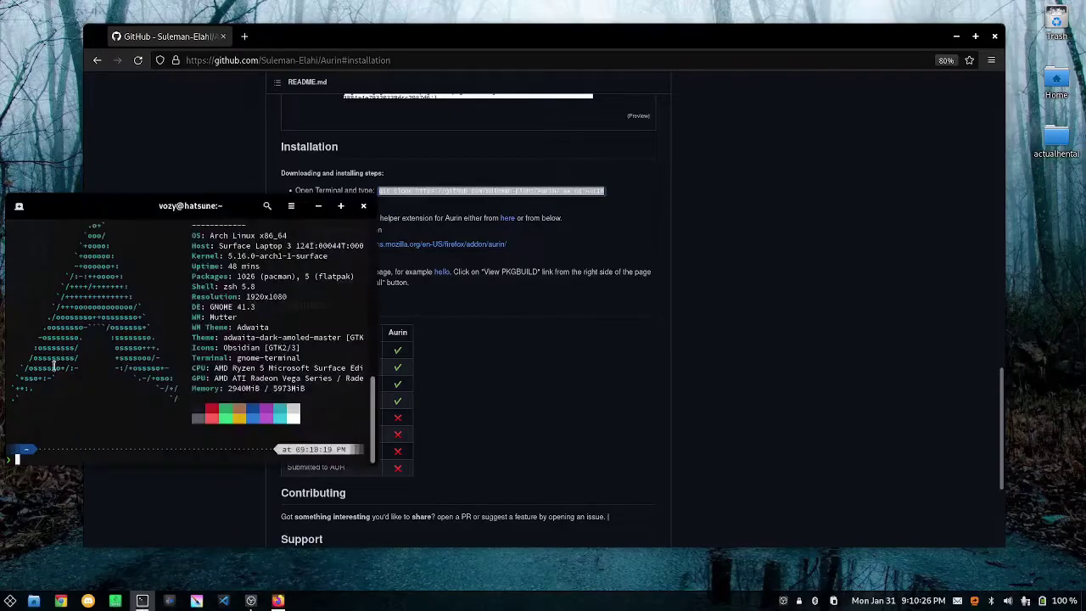
middle_click(54, 365)
key("Return")
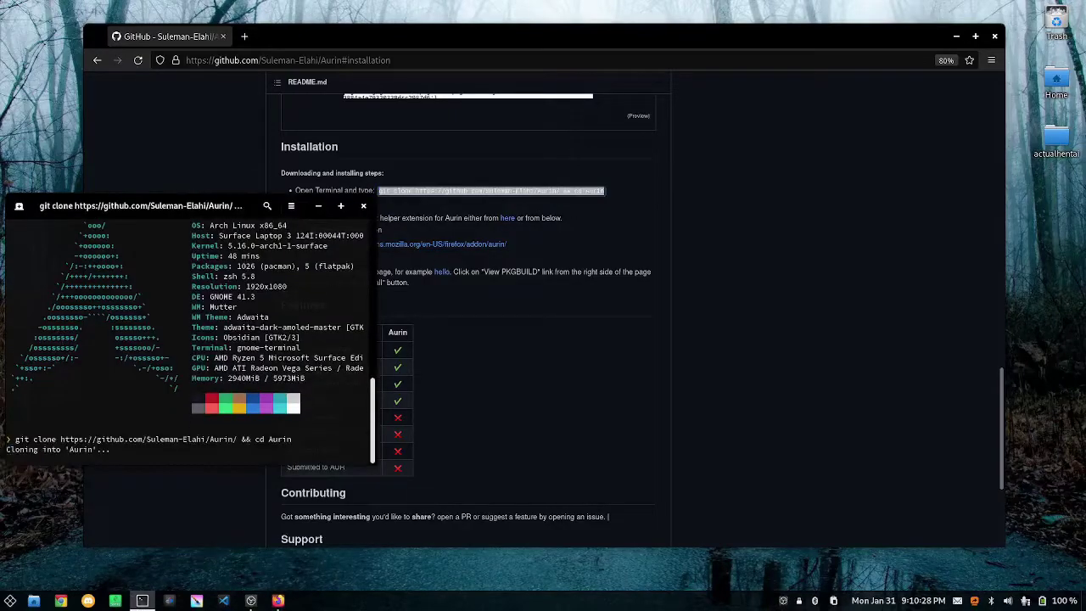
- Build and install Aurin with makepkg -si, giving the sudo password and confirming with y
mouse_move(216, 206)
left_mouse_down()
mouse_move(301, 79)
mouse_move(278, 93)
left_mouse_up()
left_click(602, 218)
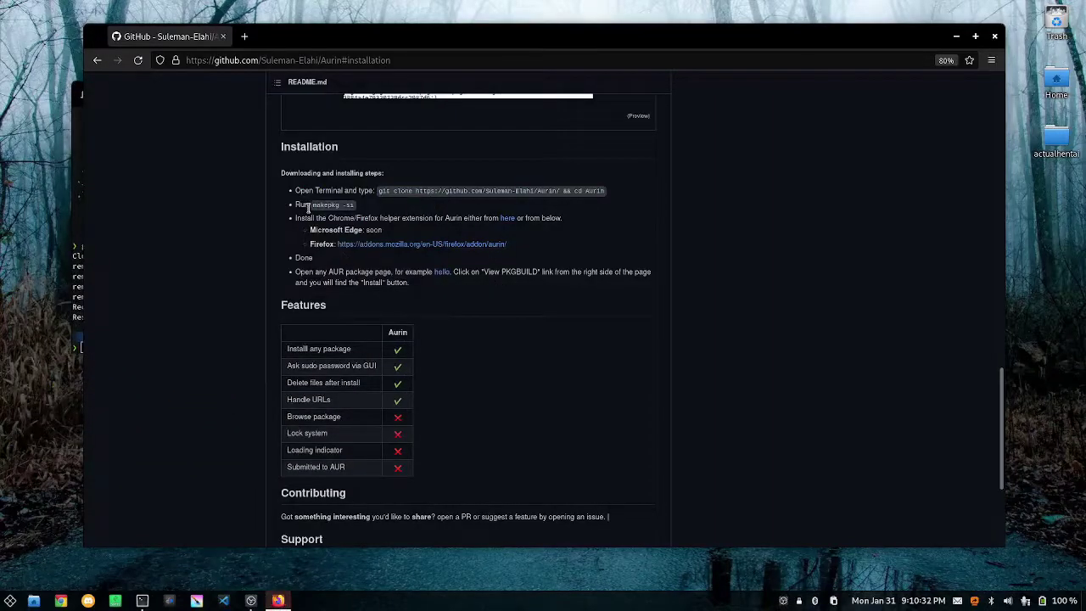
mouse_move(308, 208)
left_mouse_down()
mouse_move(368, 211)
mouse_move(311, 207)
left_mouse_up()
key("ctrl+c")
left_click(74, 296)
middle_click(75, 296)
key("Return")
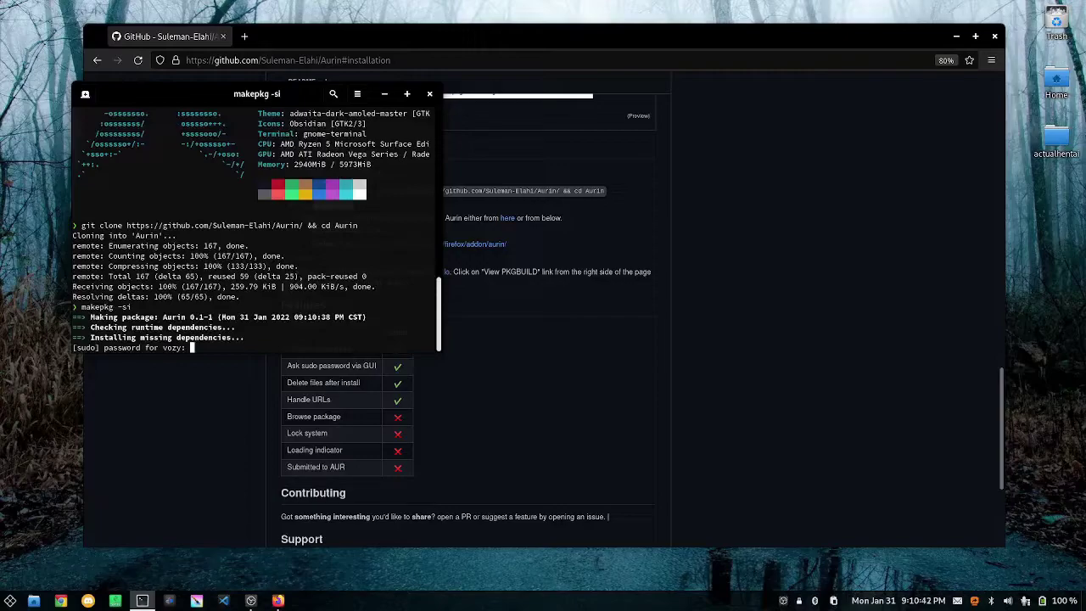
key("Return")
type("y")
key("Return")
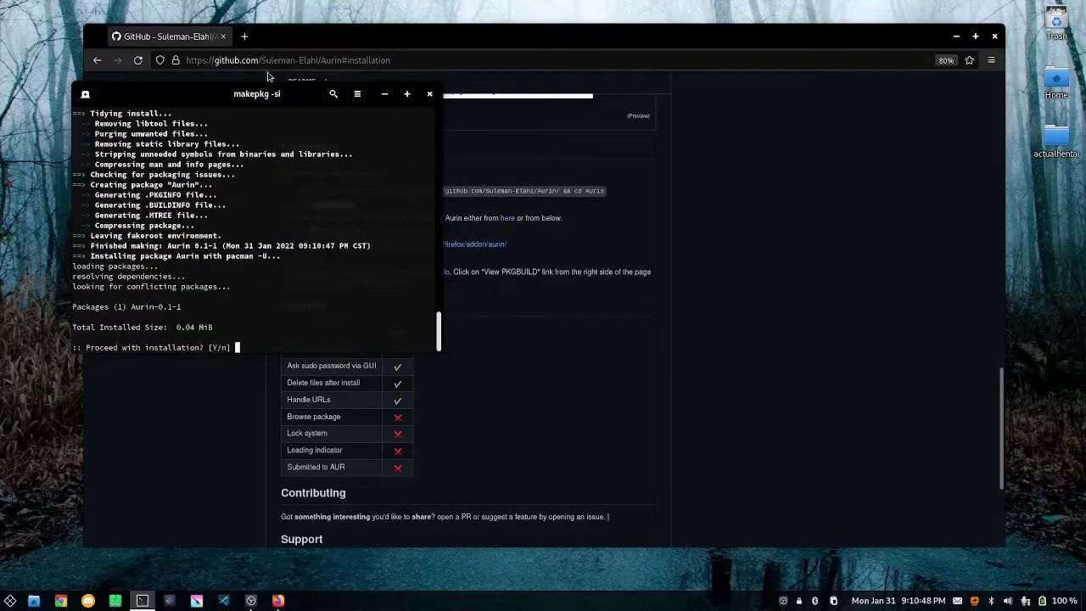
key("Return")
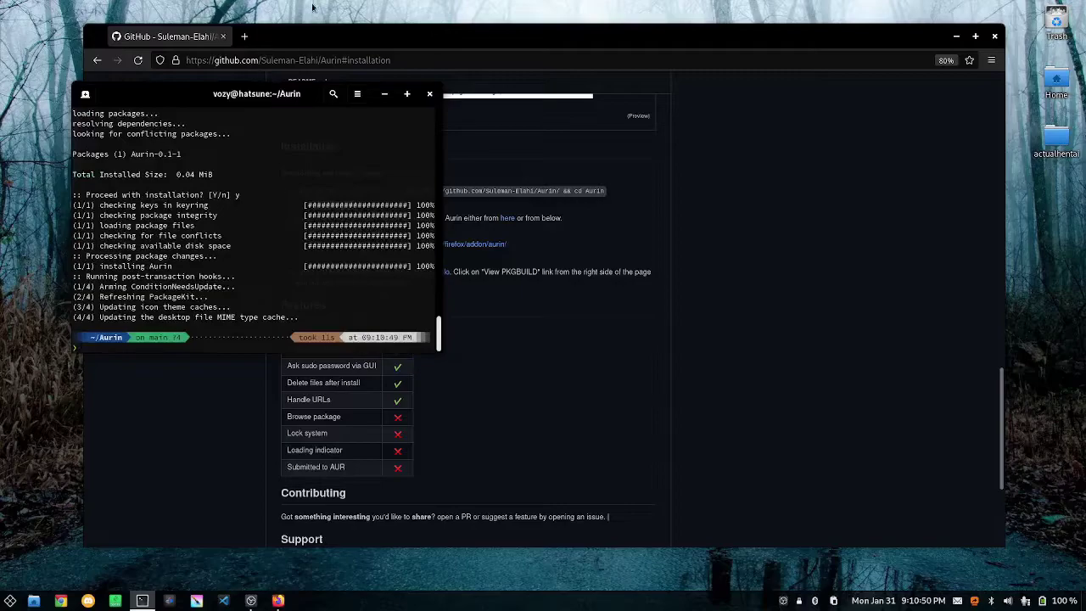
- Add the Aurin extension from its Firefox Add-ons page, then go back to GitHub
left_click(614, 330)
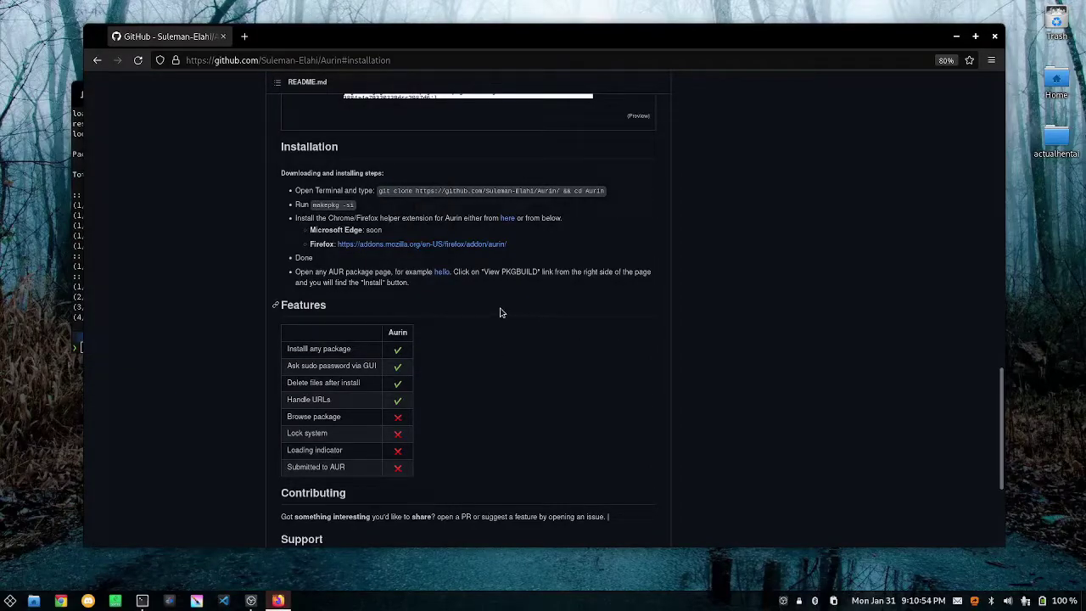
left_click(417, 244)
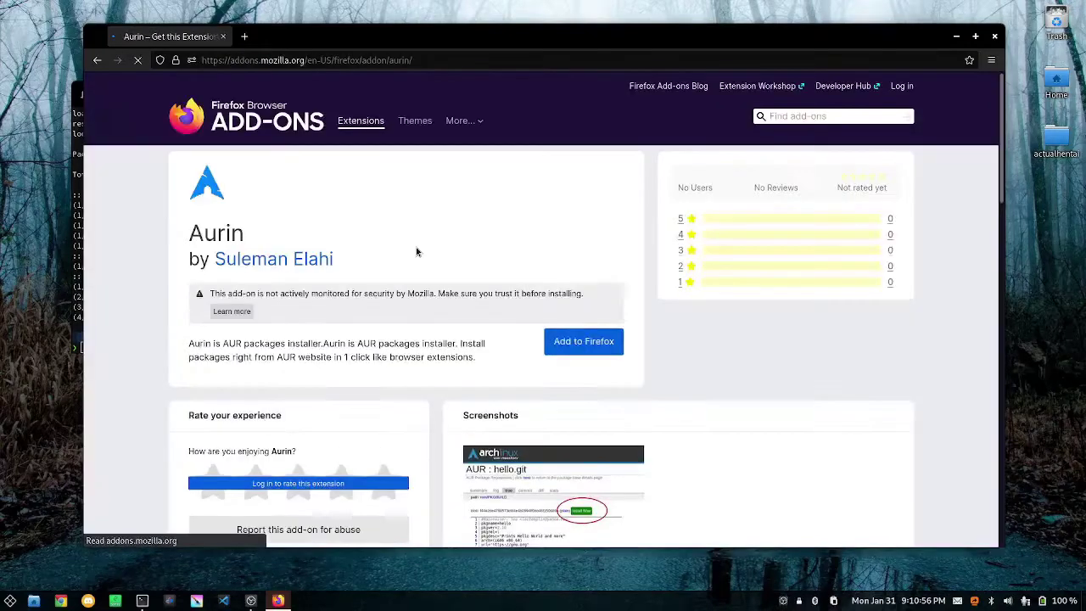
left_click(584, 344)
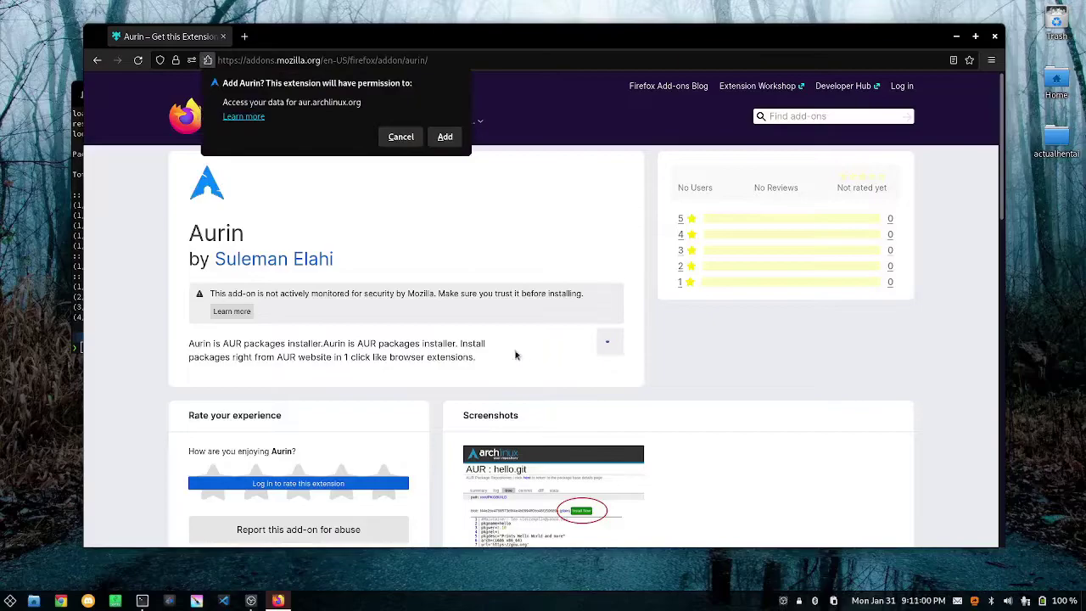
left_click(446, 138)
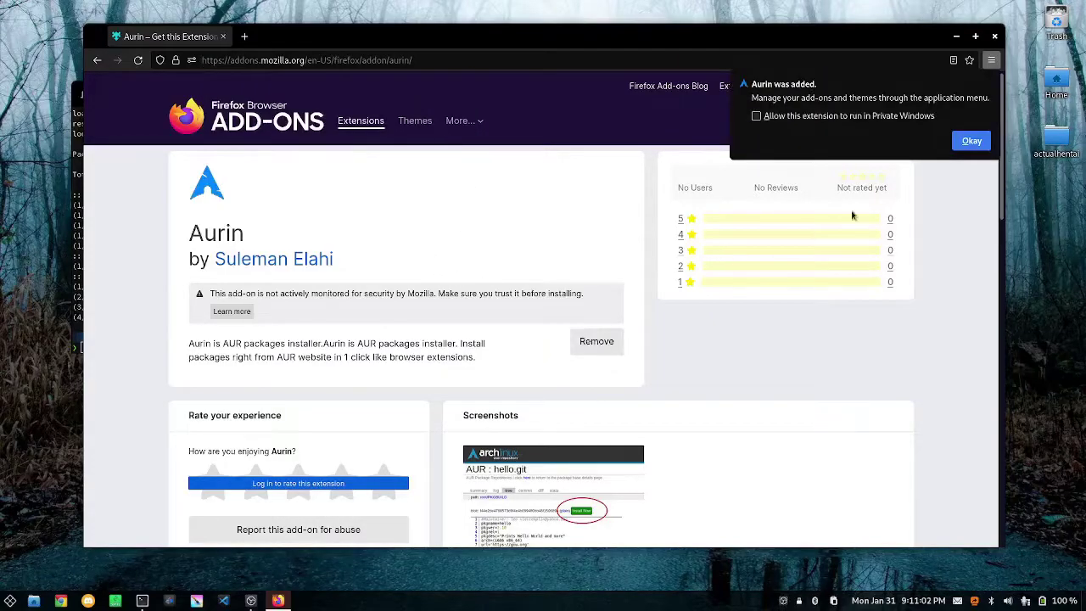
left_click(973, 145)
key("alt+Left")
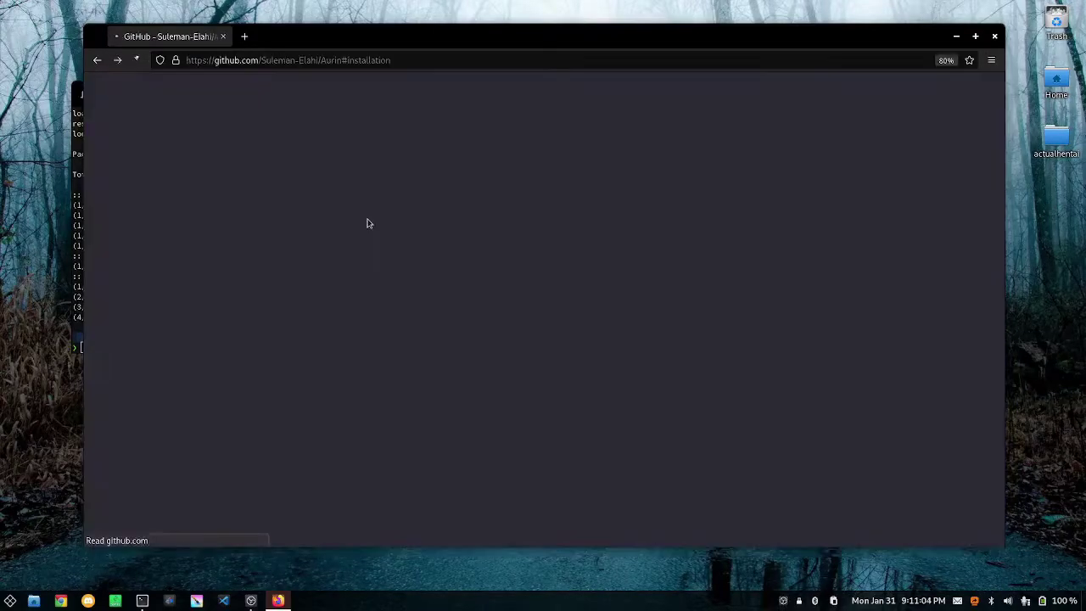
- Reach aur.archlinux.org via an 'aur' web search, search packages for cowsay, and open catsay
left_click(245, 36)
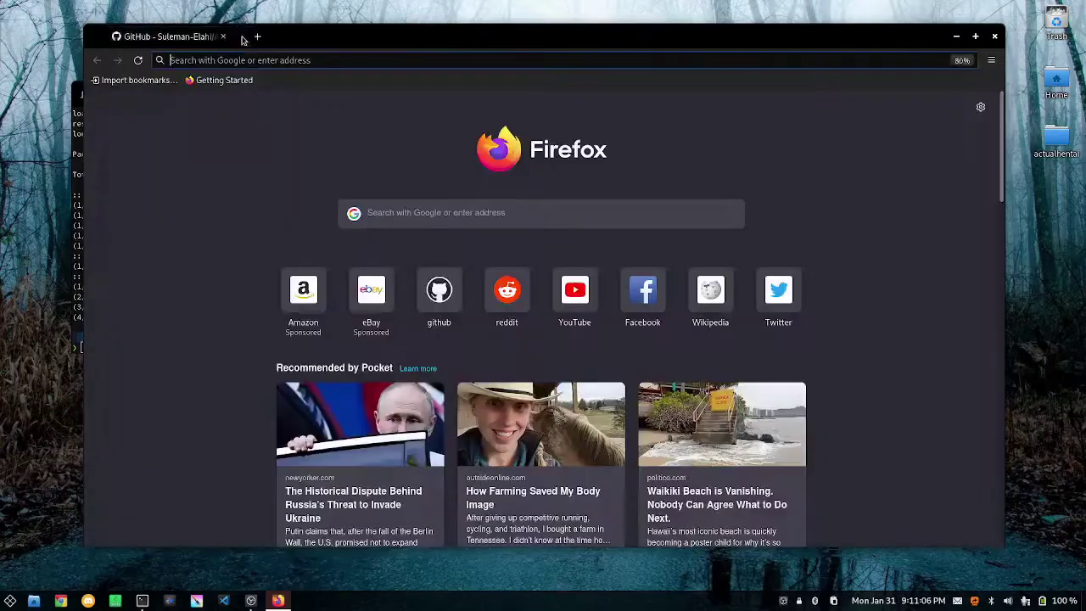
type("aur")
key("Return")
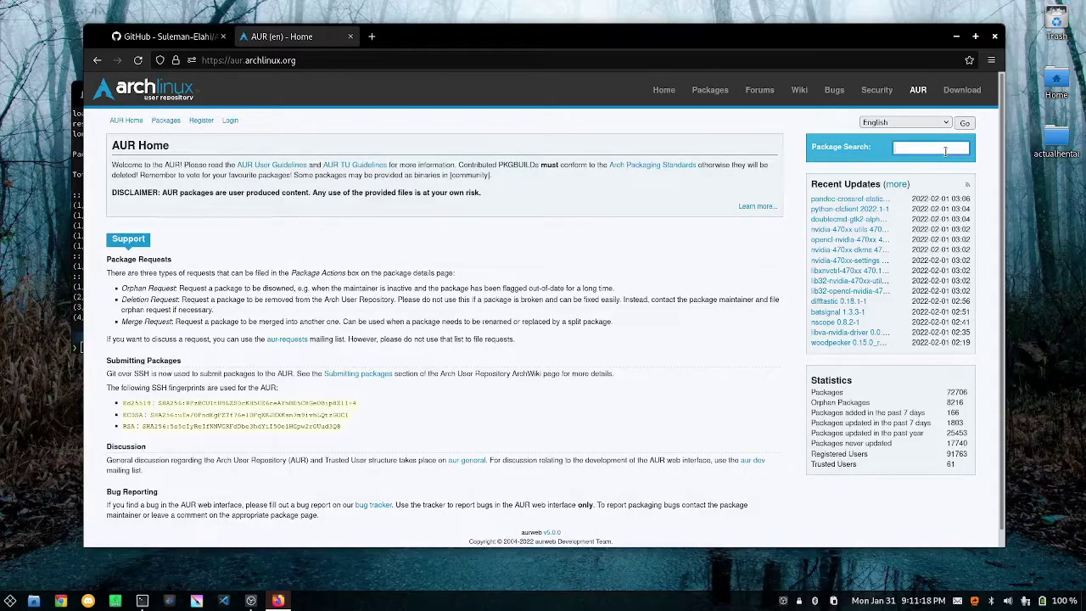
left_click(944, 151)
type("cows")
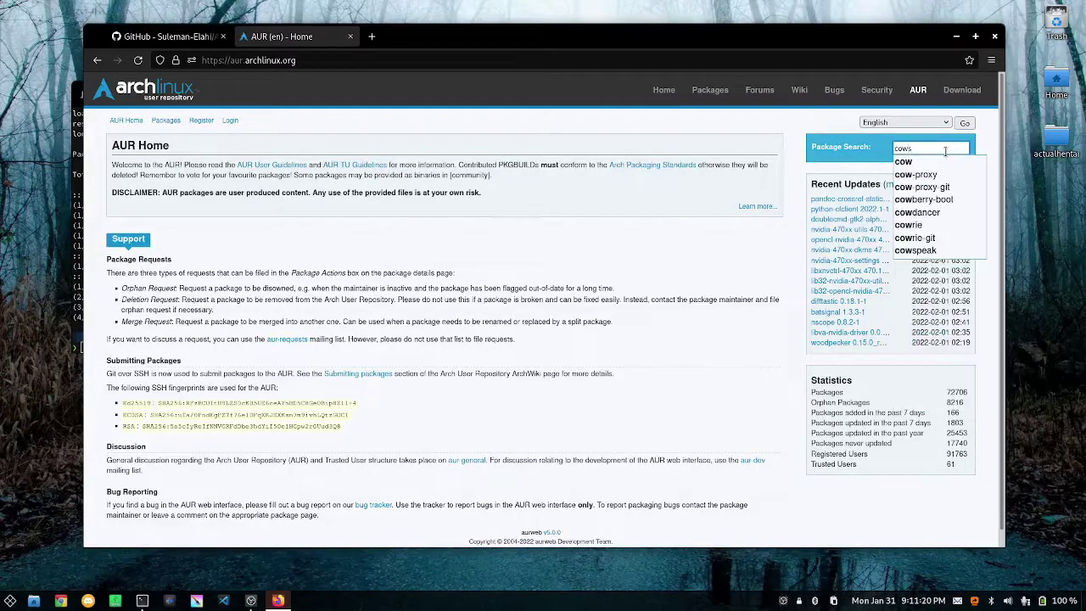
type("ay")
key("Return")
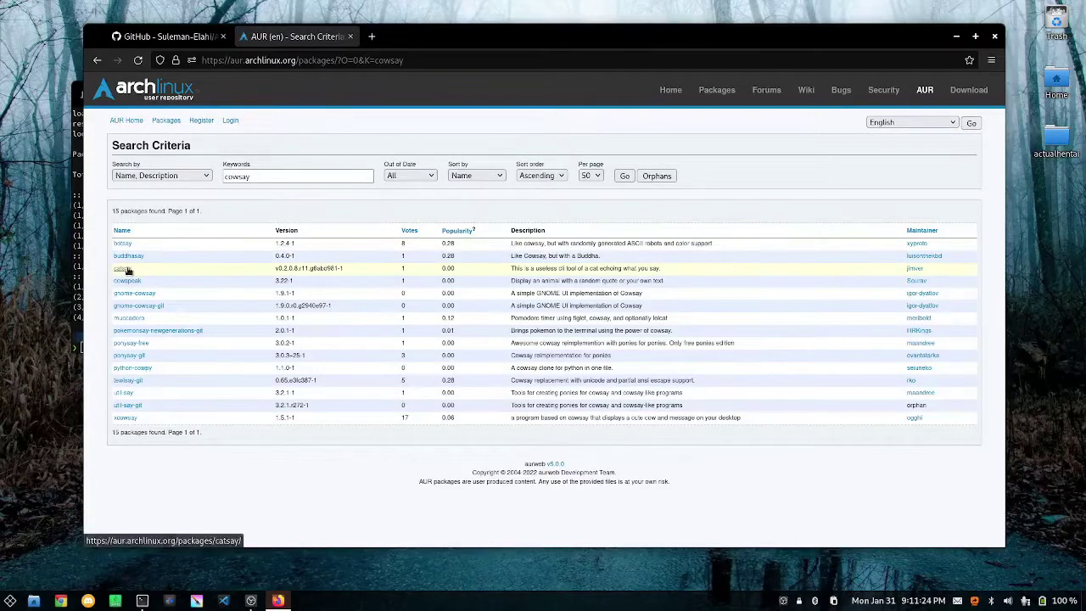
left_click(124, 268)
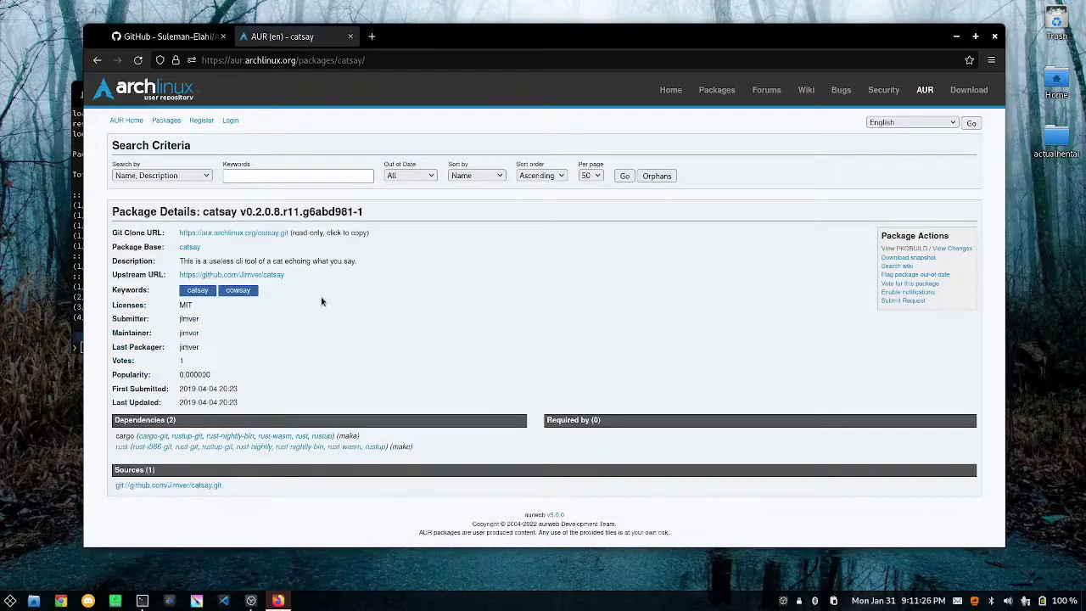
- Install catsay from its PKGBUILD page with Install Now, authorising with the sudo password
left_click(912, 252)
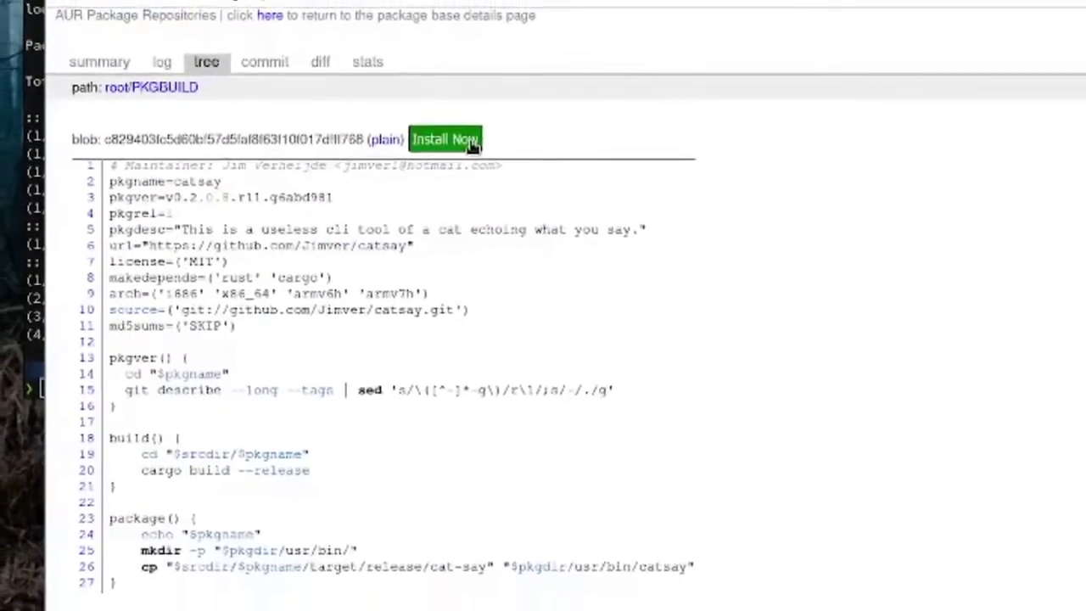
left_click(445, 150)
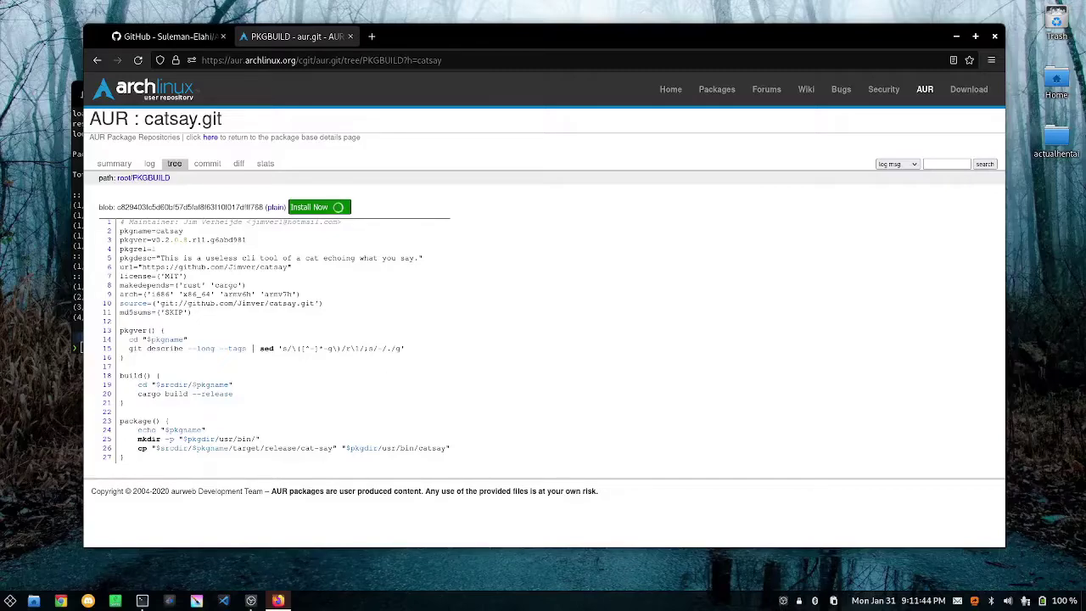
left_click_drag(97, 359, 534, 255)
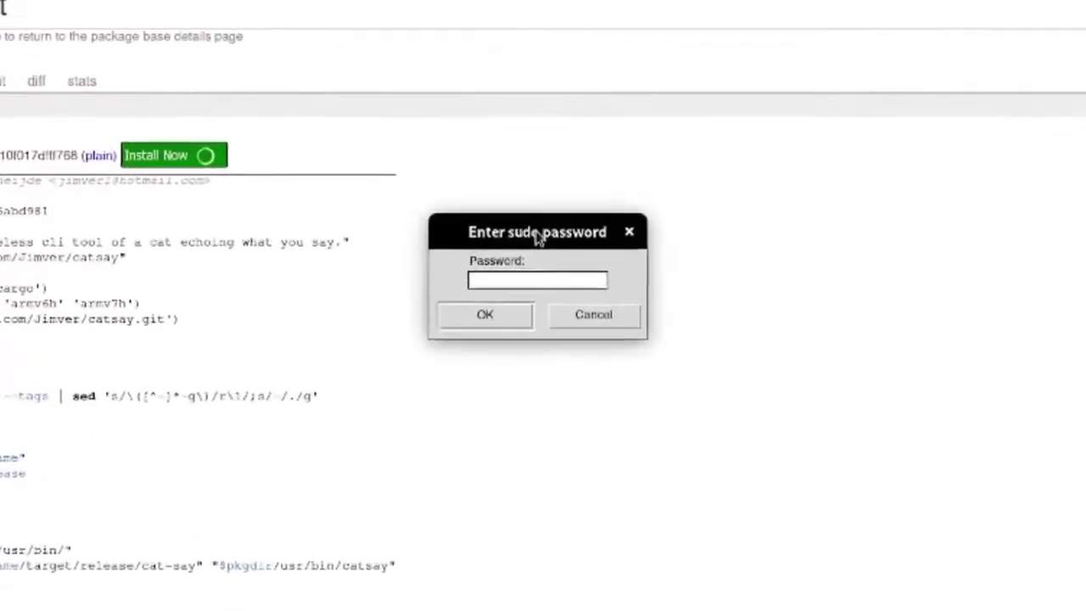
type("********")
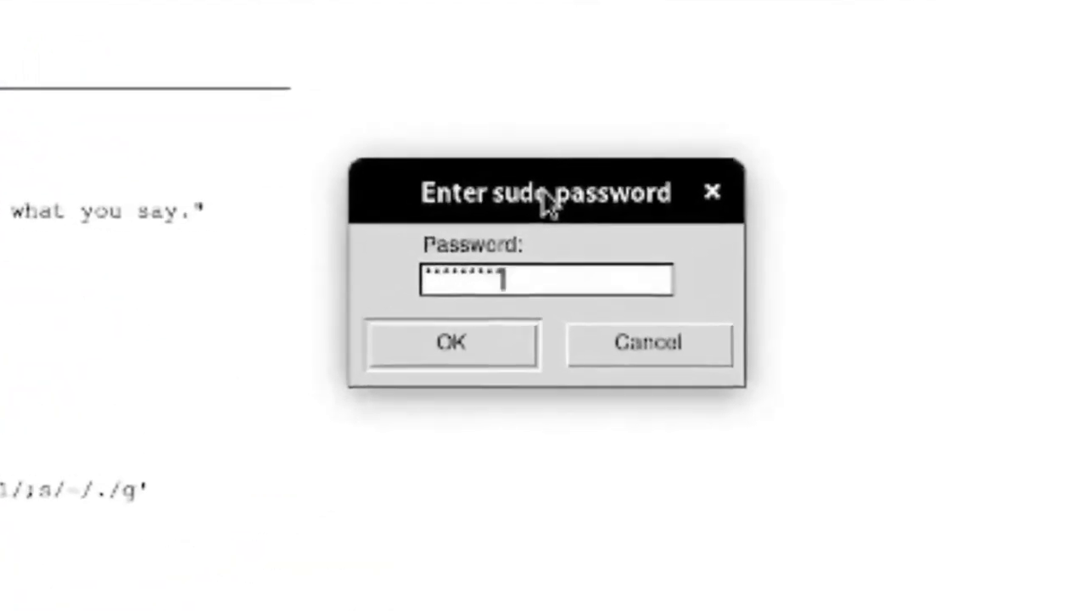
type("******")
key("Return")
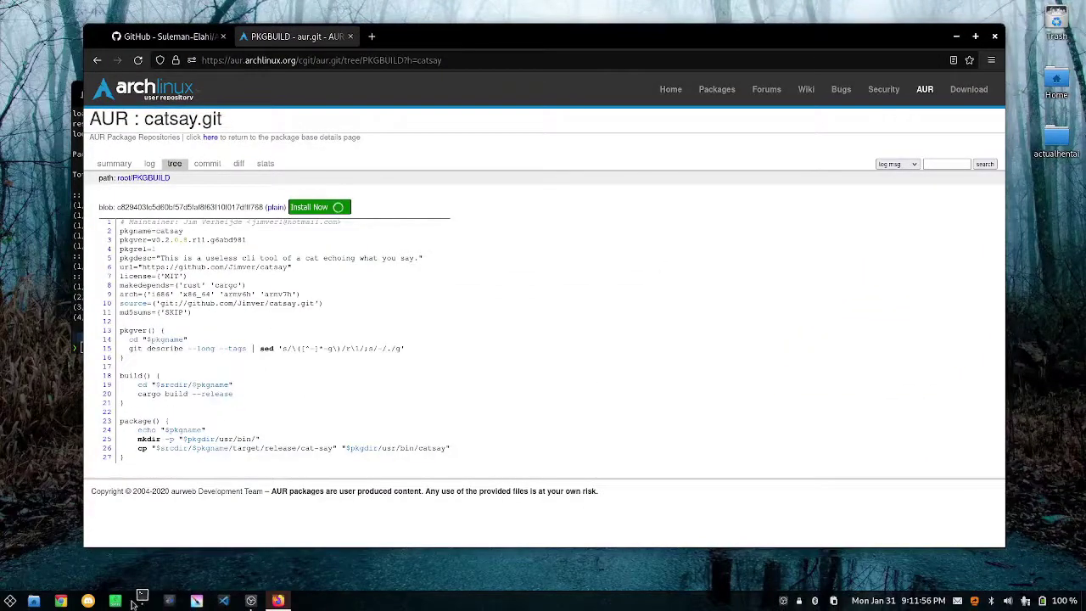
- Clear the terminal, then run catsay owo to print an ASCII cat saying owo
left_click(136, 601)
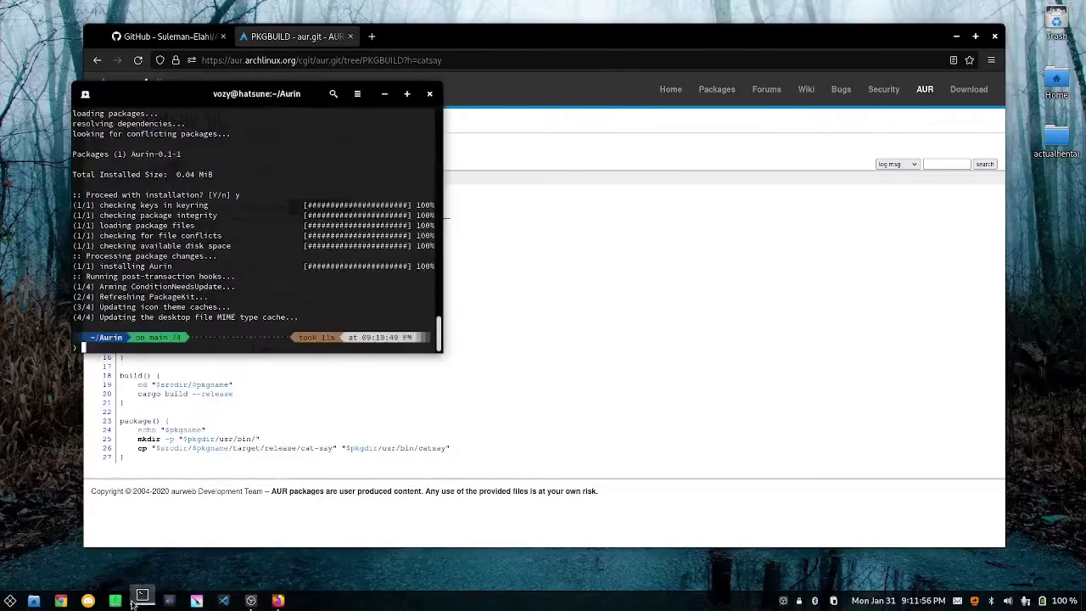
type("clea")
key("Return")
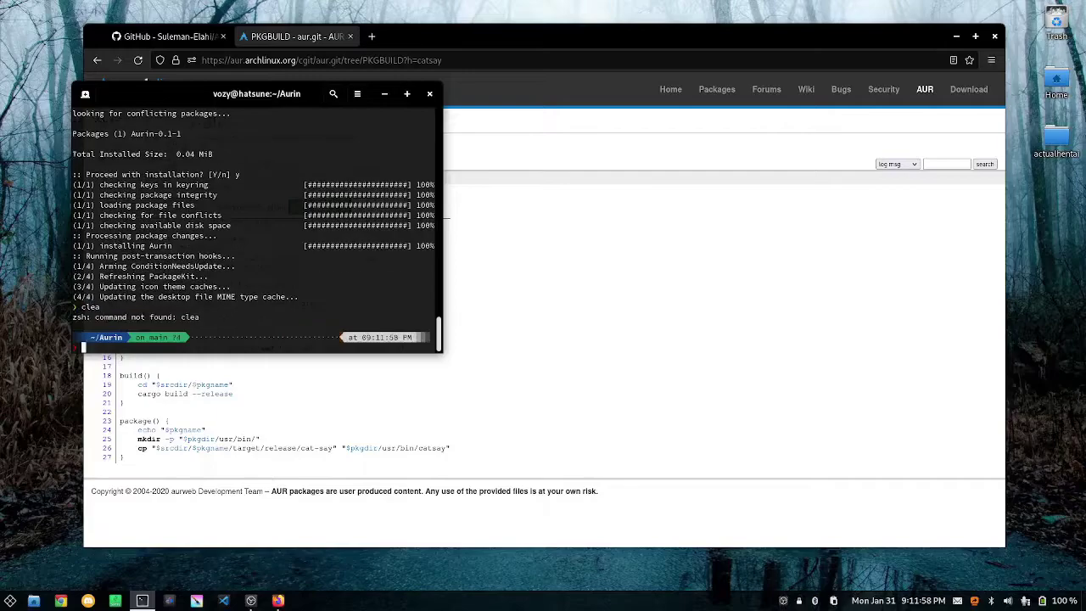
type("clear")
key("Return")
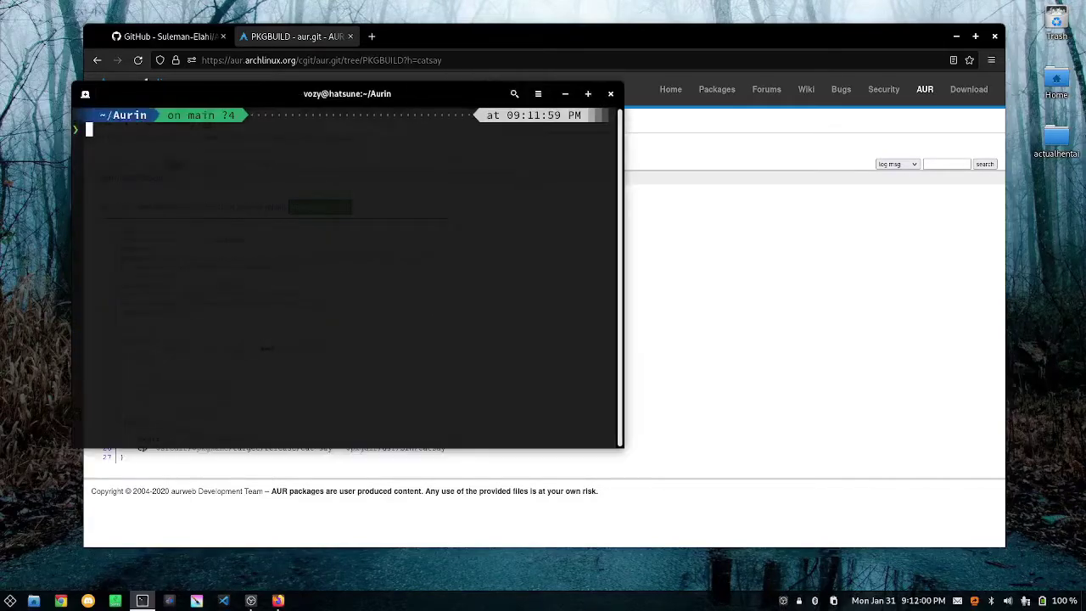
type("catsay owo")
key("Return")
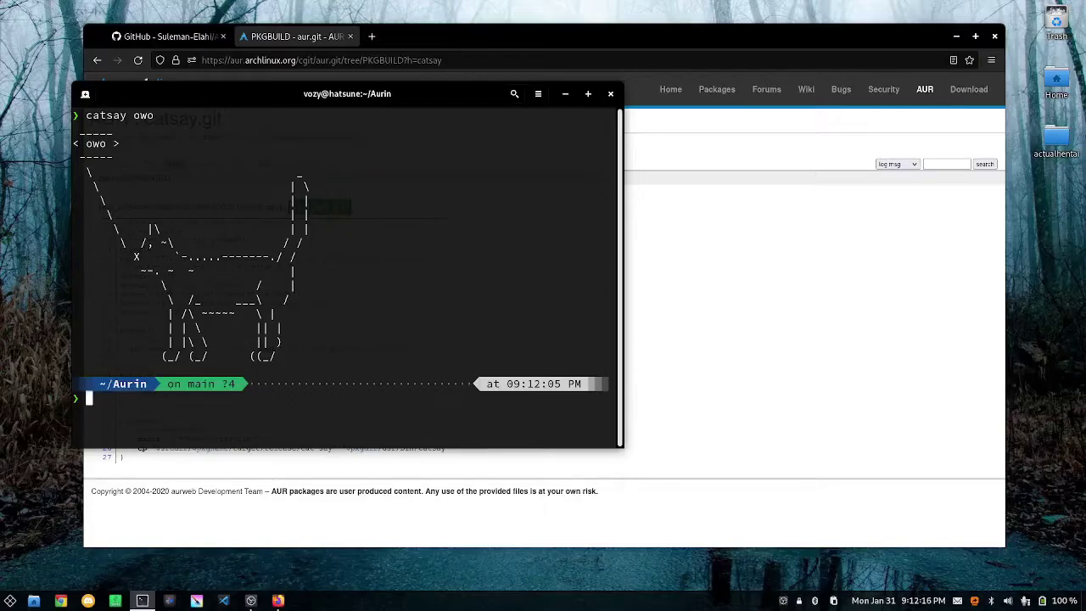
- Return to the Aurin GitHub tab and scroll up to the README's logo and About section
left_click(168, 38)
scroll(333, 436, "up", 10)
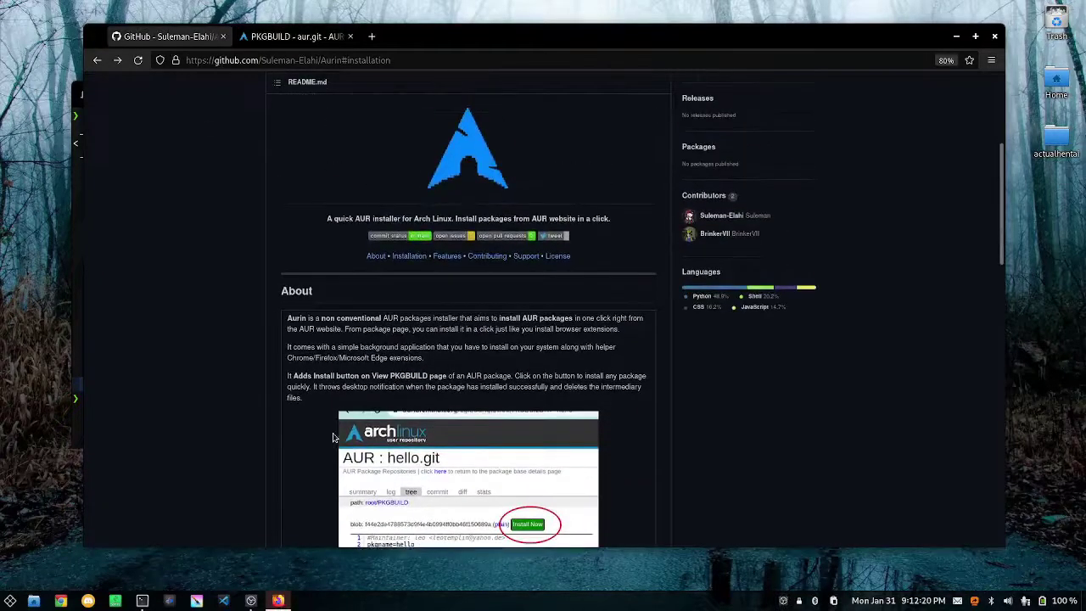